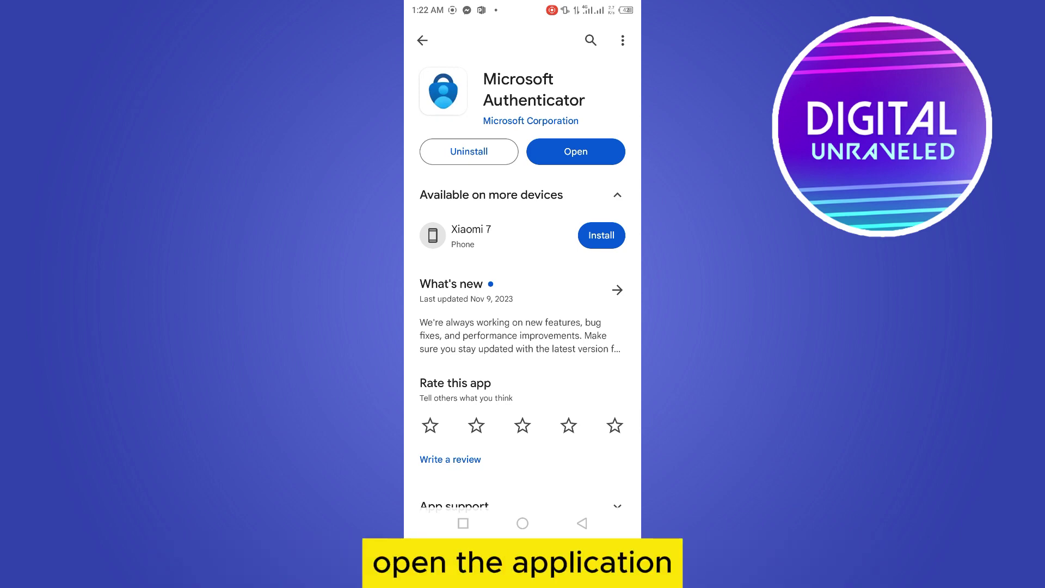
# Launch the newly installed Microsoft Authenticator to begin adding a personal account.
pyautogui.click(576, 151)
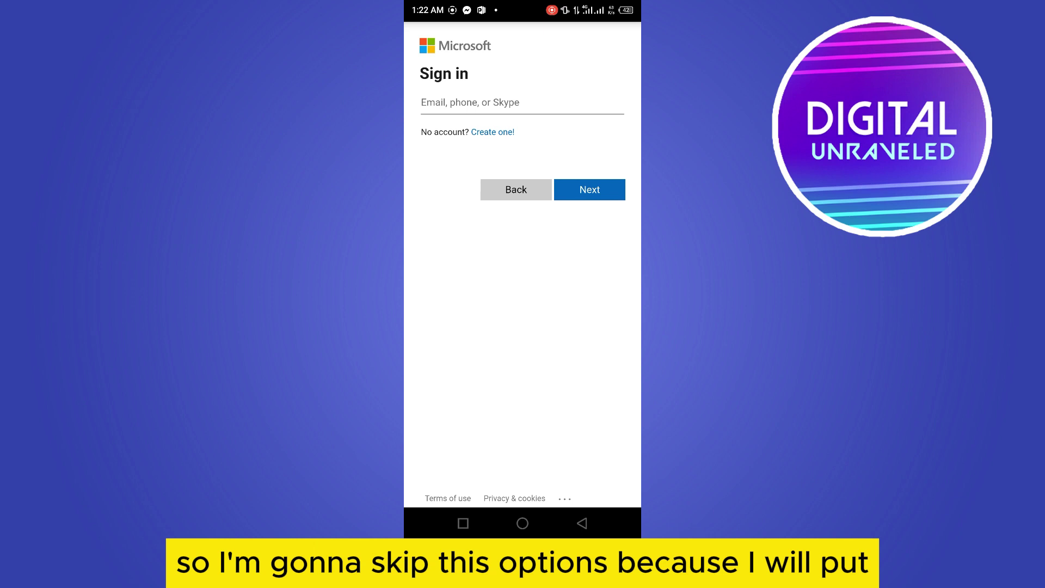
# Open the Microsoft sign-in email field, then dismiss the keyboard and suggestions.
pyautogui.click(521, 102)
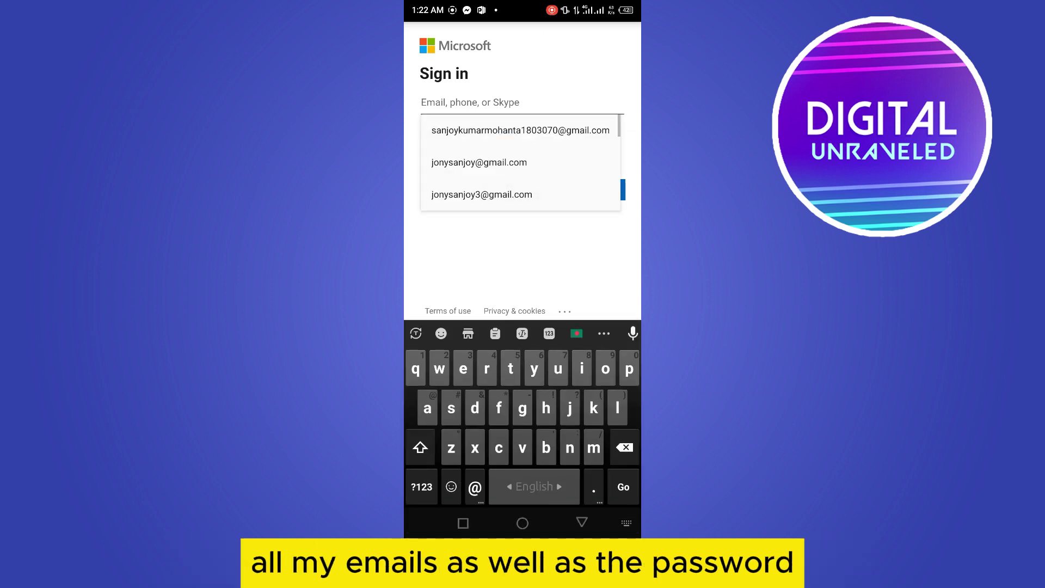
pyautogui.press('Escape')
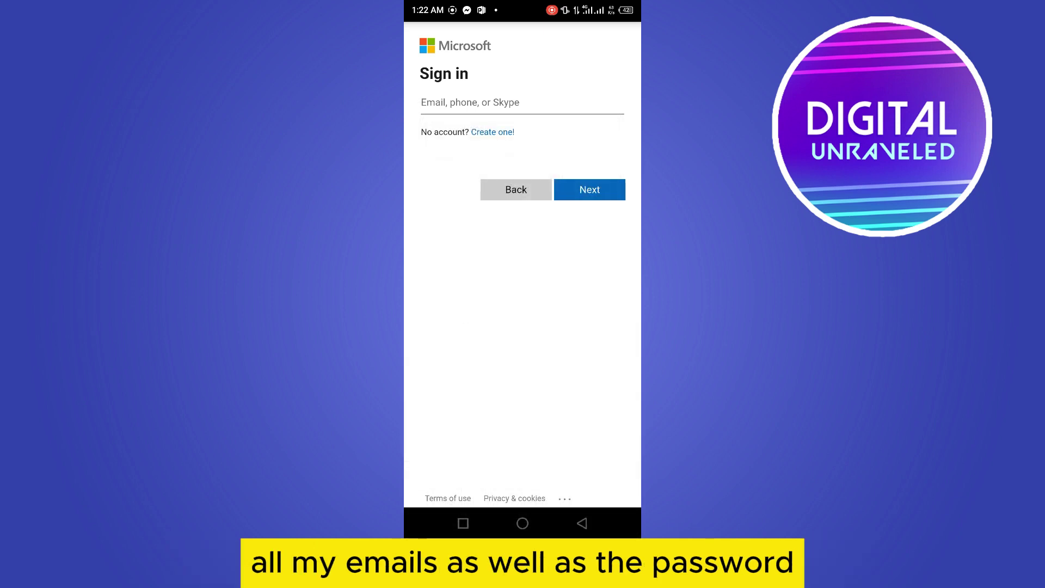